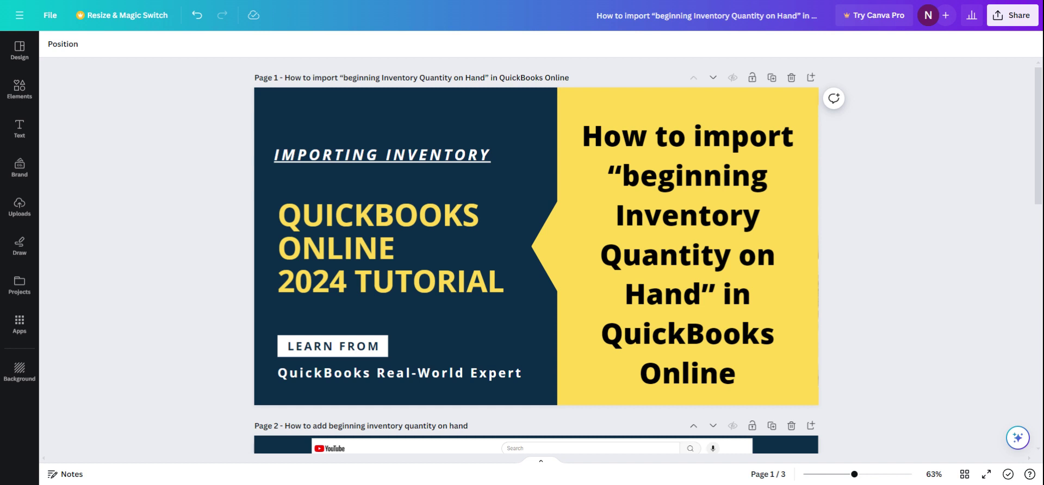
# Scroll through Canva tutorial pages 2 and 3
pyautogui.scroll(-6, 121, 250)
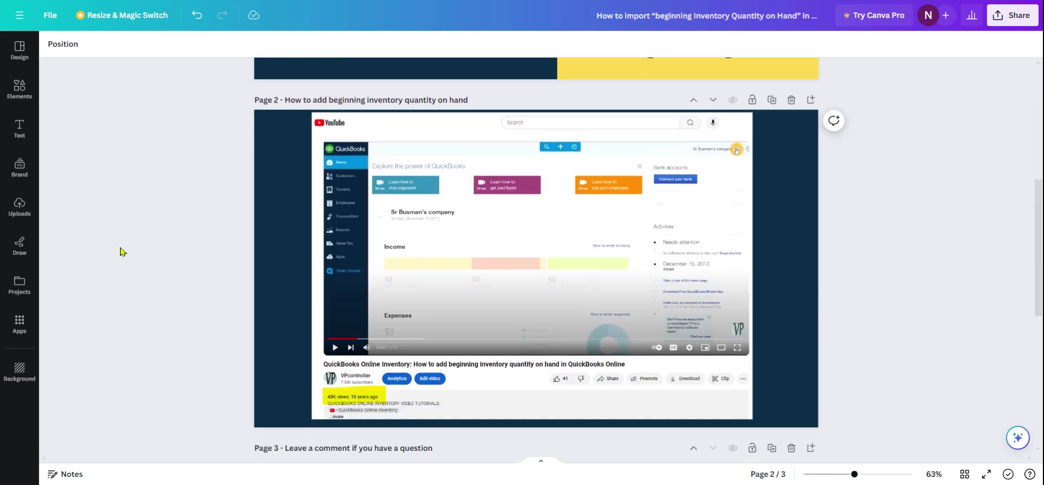
pyautogui.scroll(-1, 120, 251)
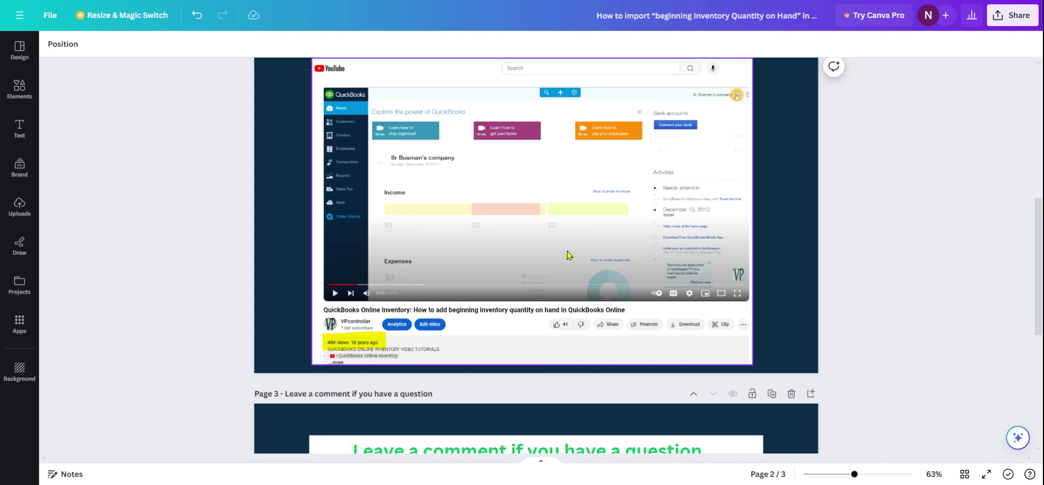
pyautogui.scroll(-5, 568, 255)
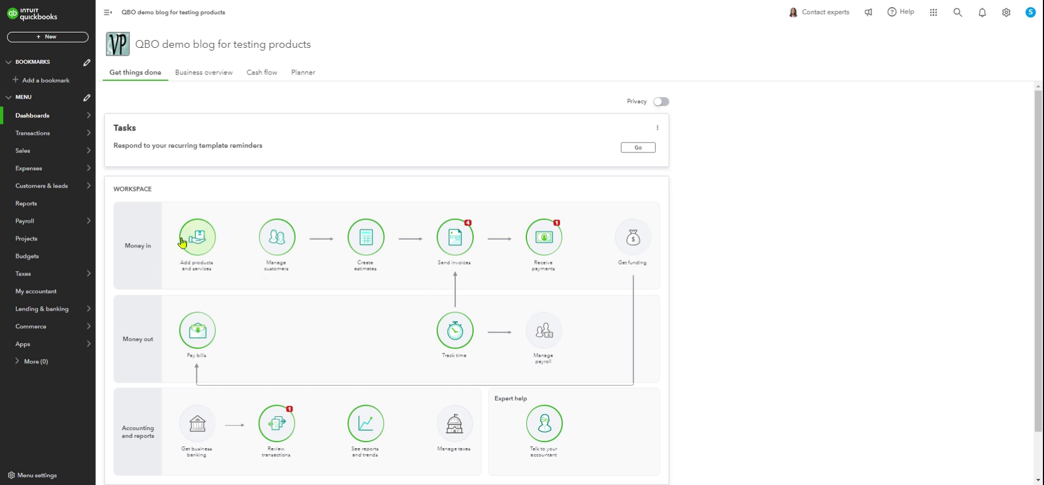
# Open the Products and Services list from the workspace and expand the New dropdown's extra options
pyautogui.moveTo(43, 155)
pyautogui.click(205, 239)
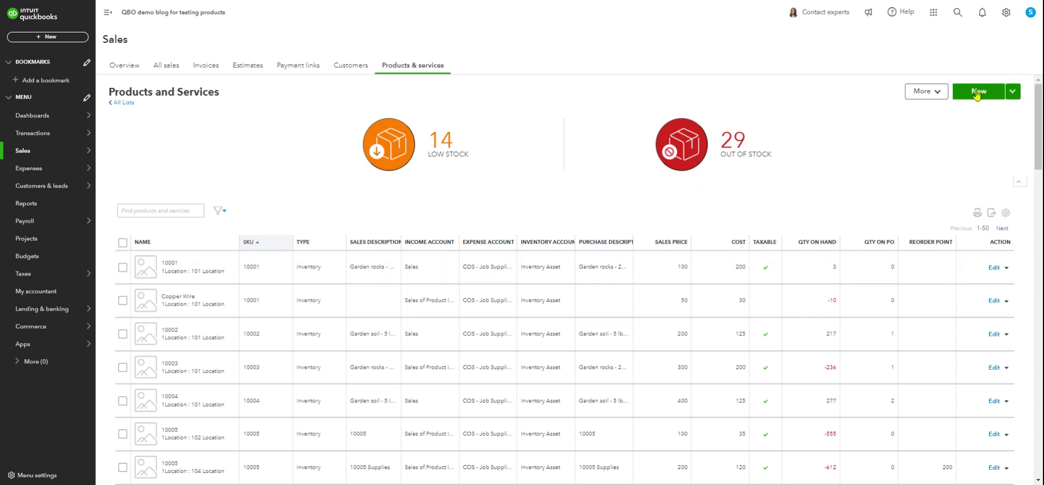
pyautogui.click(1014, 94)
pyautogui.scroll(-1, 970, 112)
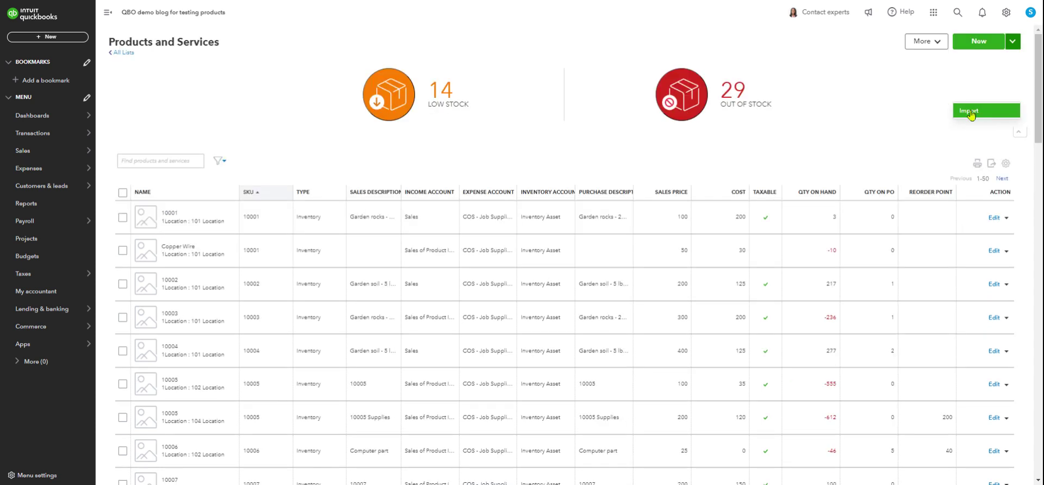
# Choose Import from the New dropdown to start importing products and services
pyautogui.click(970, 112)
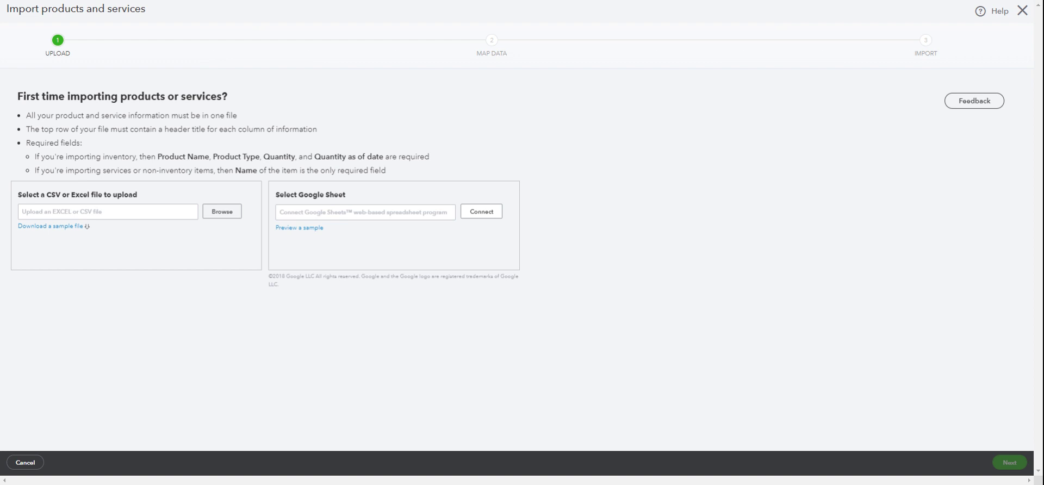
# Connect Google Sheets as the import source under Select Google Sheet
pyautogui.click(487, 216)
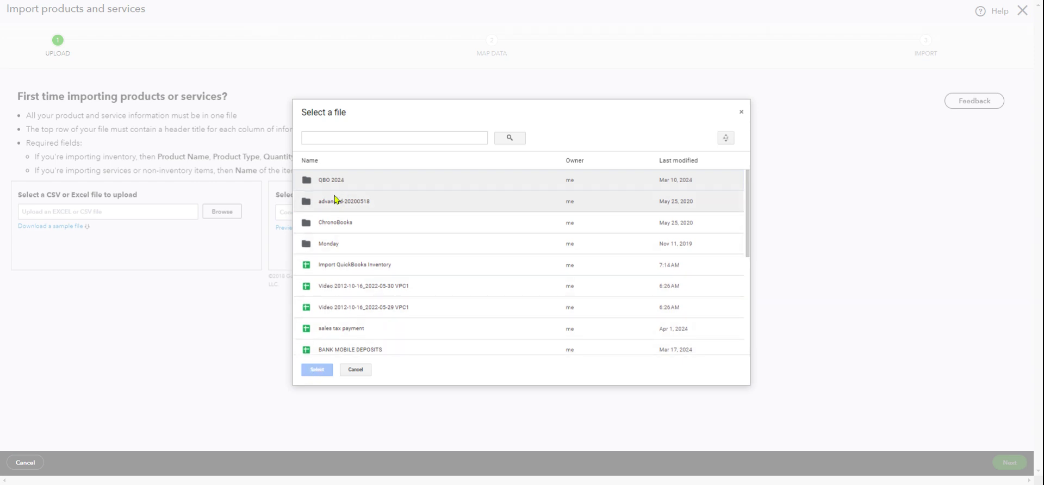
# Select the Import QuickBooks Inventory spreadsheet from the QBO 2024 Google Drive folder
pyautogui.doubleClick(333, 180)
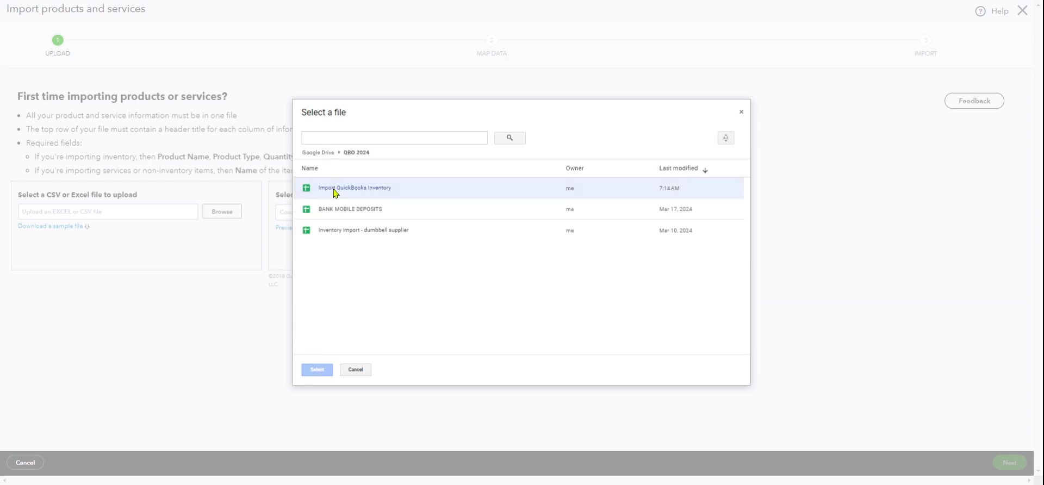
pyautogui.click(334, 190)
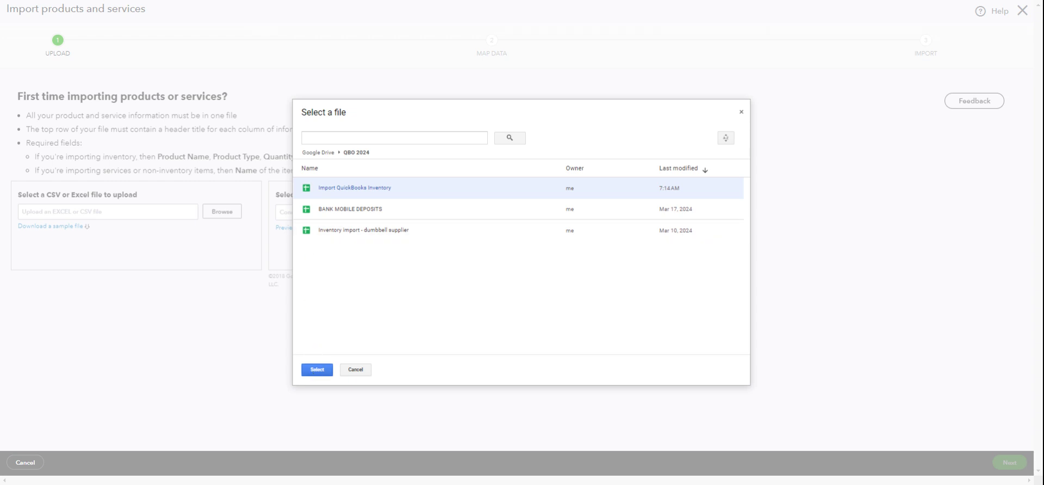
pyautogui.click(315, 370)
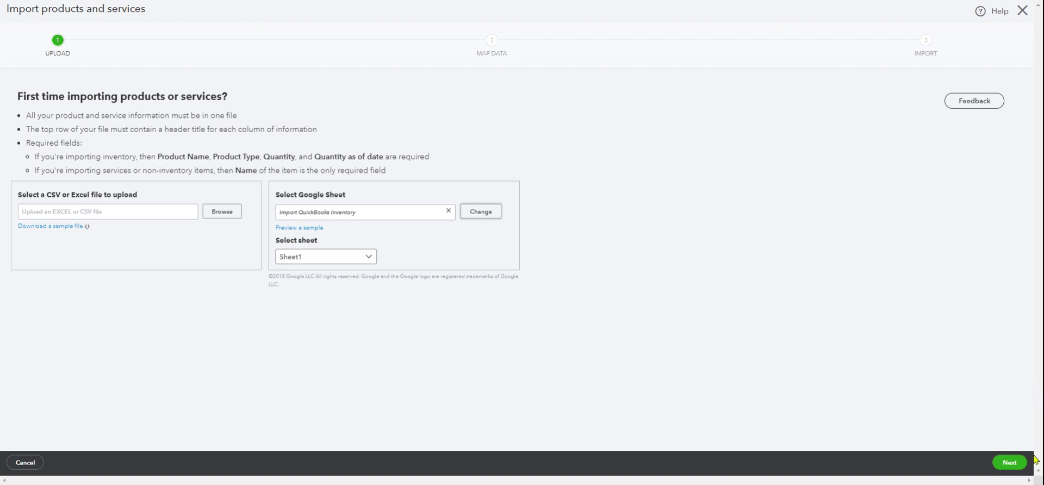
# Advance to Map Data, where all 14 fields auto-match the sheet columns
pyautogui.click(1011, 467)
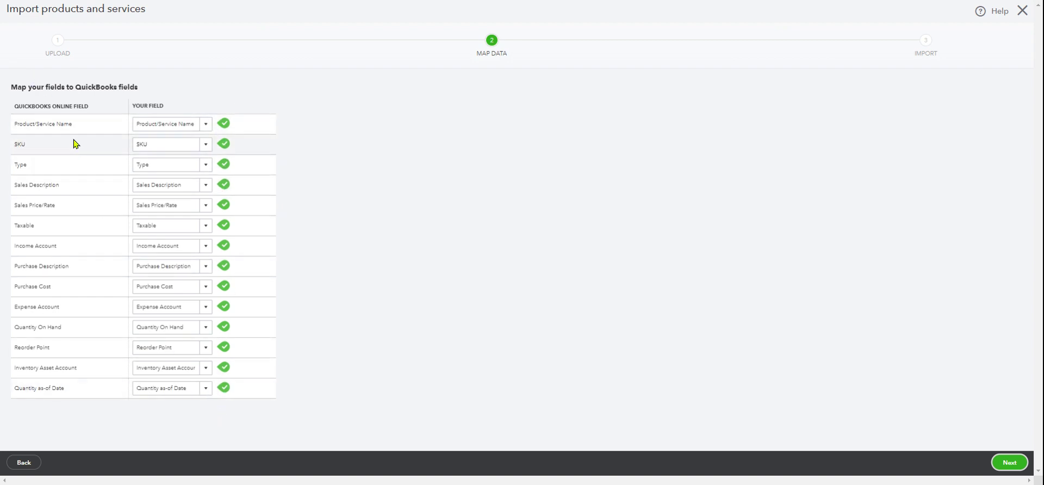
pyautogui.click(206, 167)
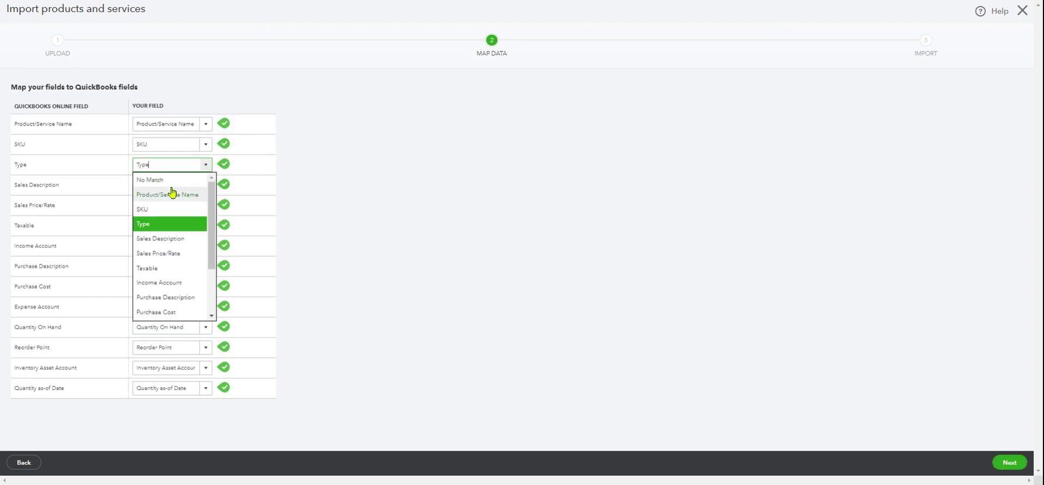
pyautogui.click(353, 200)
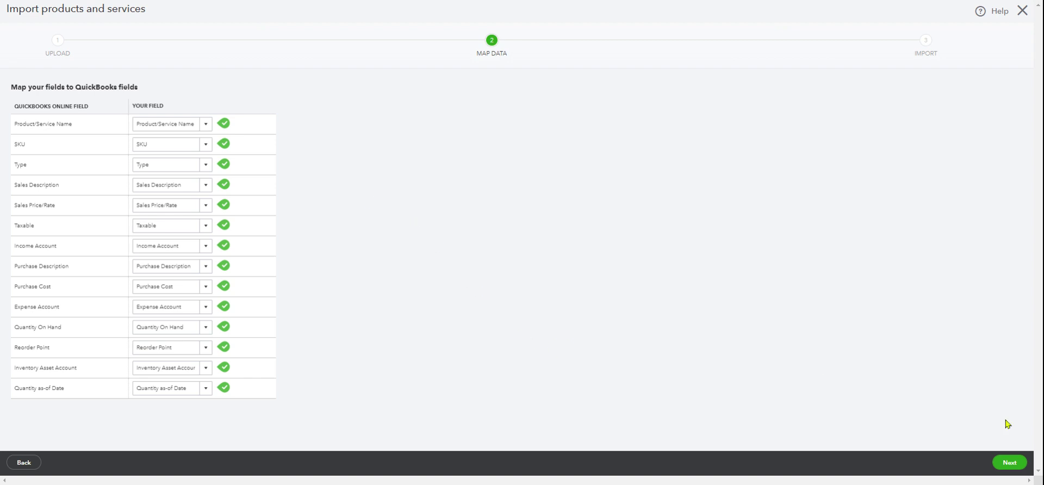
# Advance to the Import step for Wheat Flour and Olive Oil and toggle Overwrite for same-named items
pyautogui.click(1012, 465)
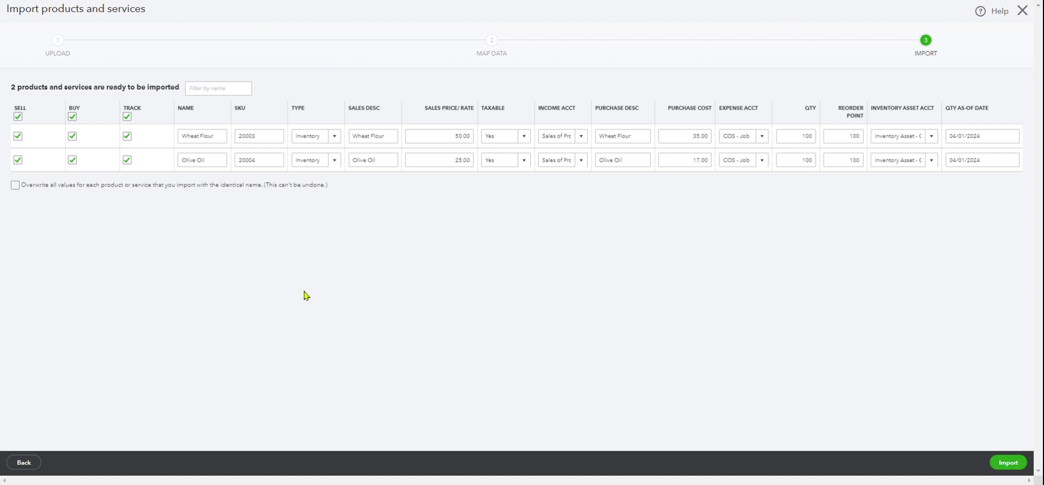
pyautogui.click(15, 185)
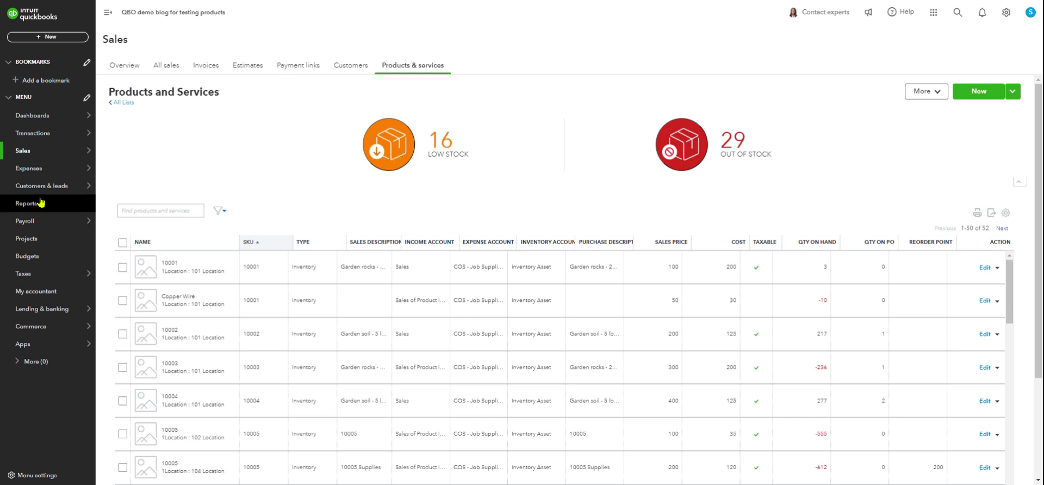
pyautogui.click(152, 206)
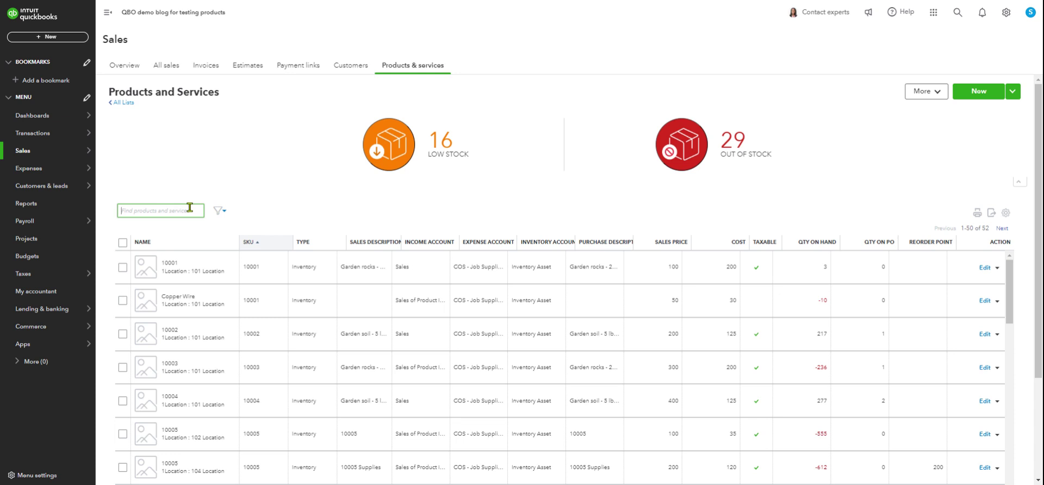
pyautogui.write('flour')
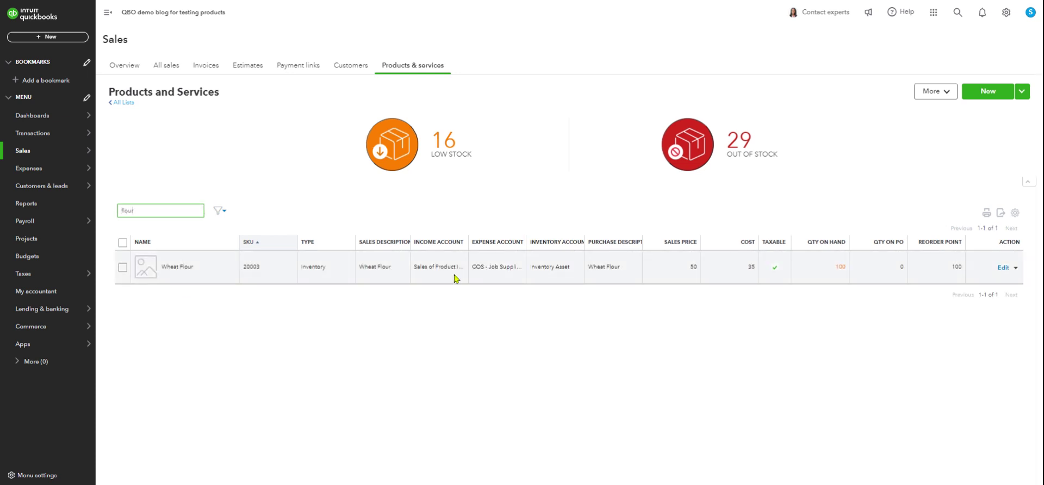
pyautogui.press('BackSpace')
pyautogui.press('BackSpace')
pyautogui.press('BackSpace')
pyautogui.press('BackSpace')
pyautogui.press('BackSpace')
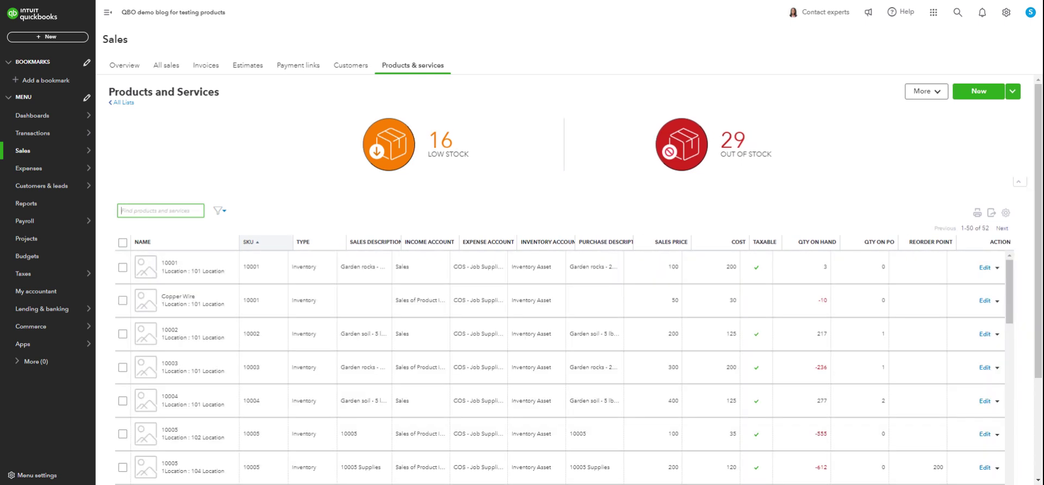
pyautogui.write('olive')
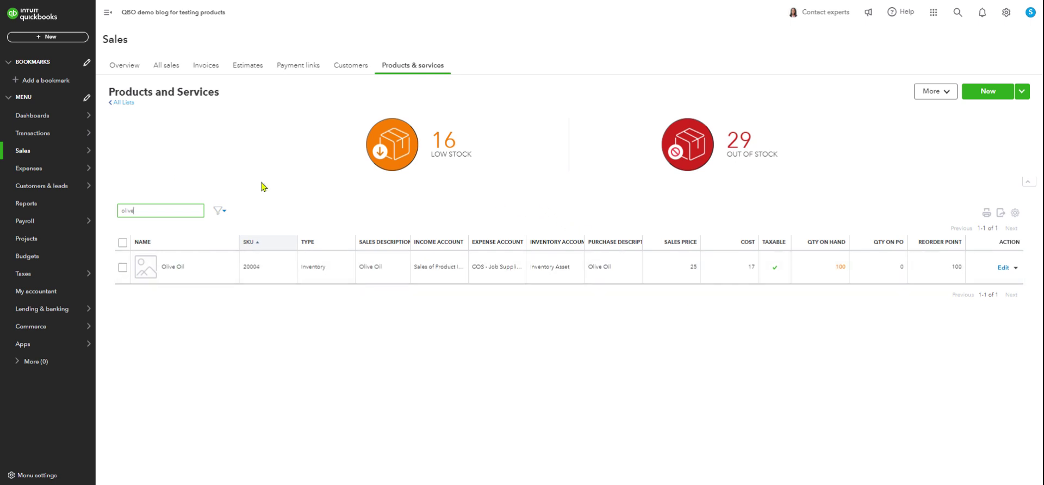
pyautogui.hotkey('ctrl', 'a')
pyautogui.press('BackSpace')
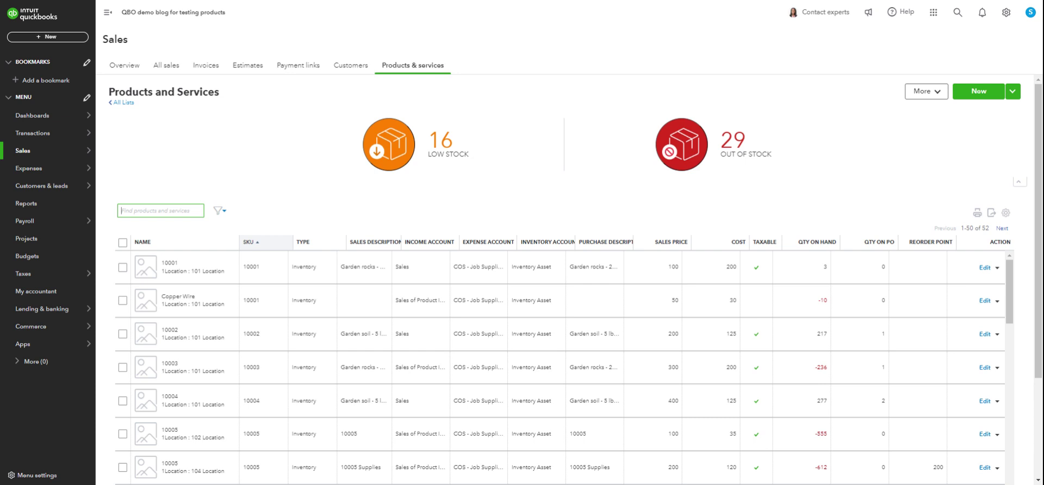
pyautogui.moveTo(47, 227)
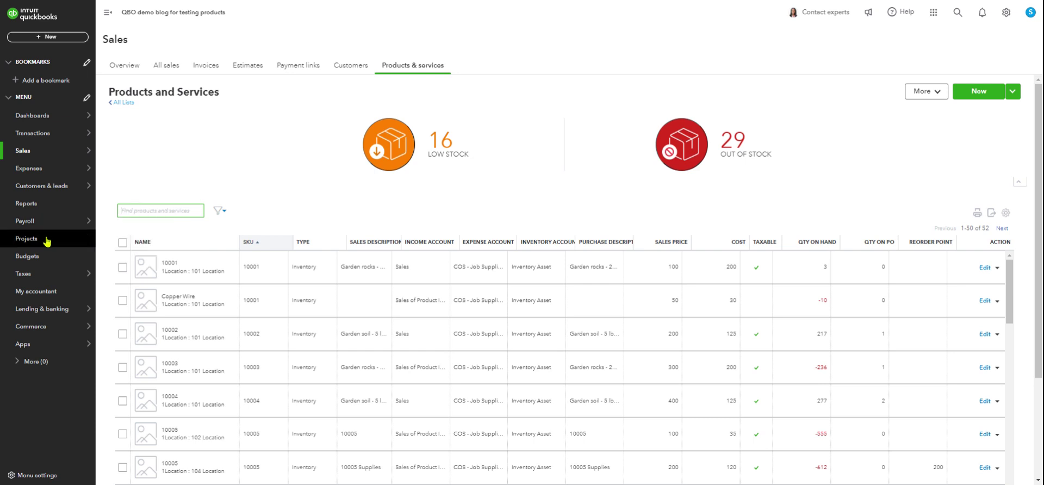
# Search Reports for 'tran' and open Transaction List by Date
pyautogui.click(38, 207)
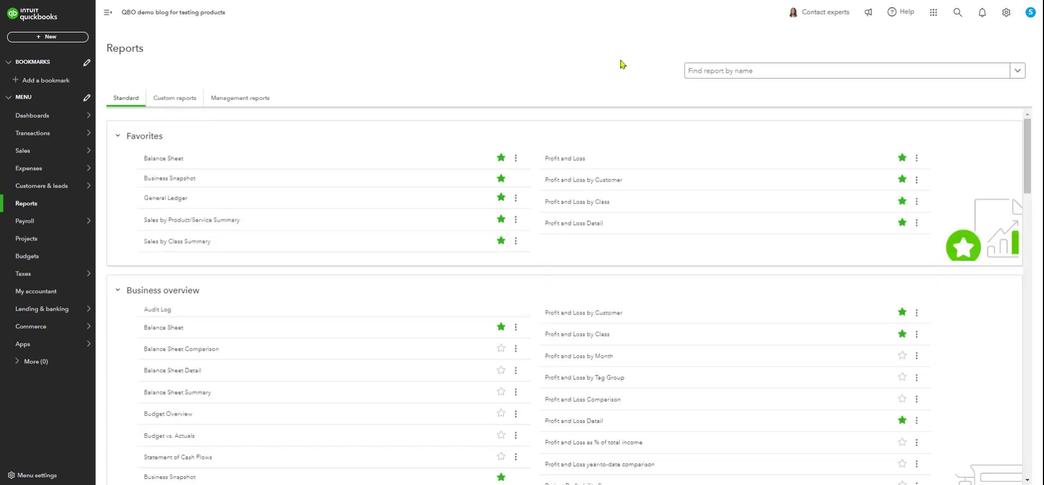
pyautogui.click(715, 73)
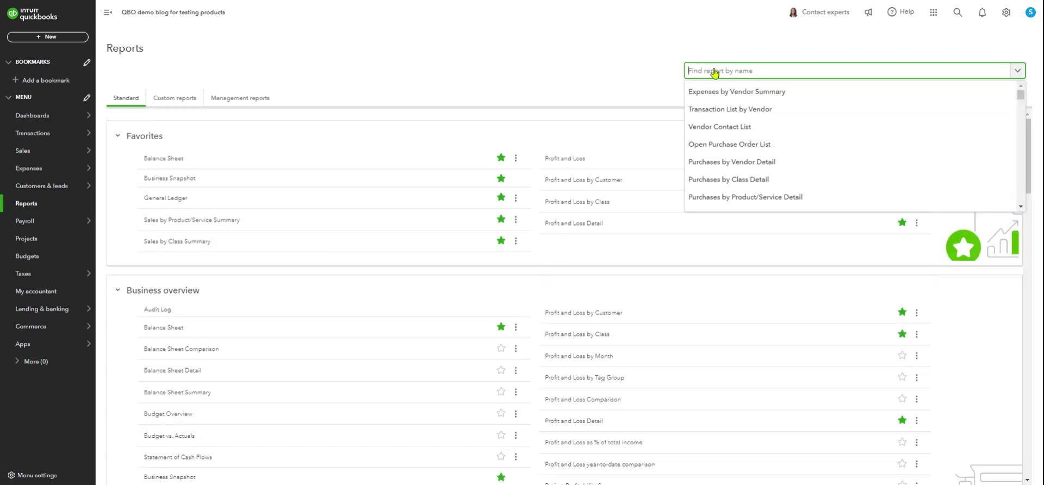
pyautogui.write('tran')
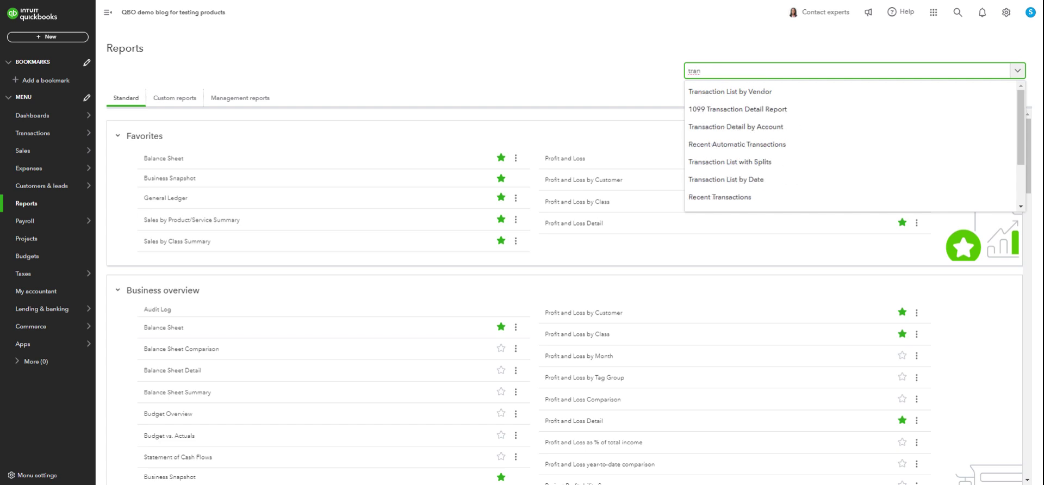
pyautogui.click(717, 183)
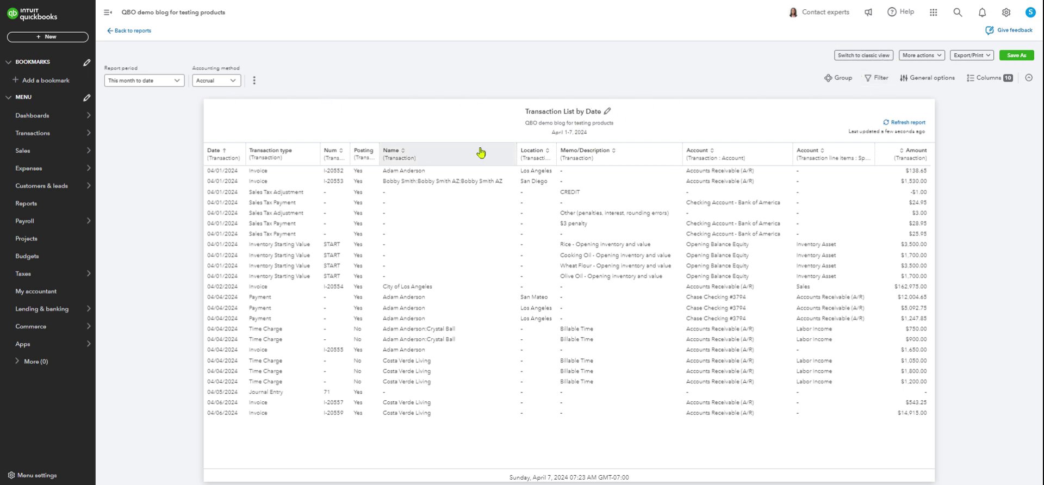
# Switch the report to classic view and run it for today's date
pyautogui.click(873, 56)
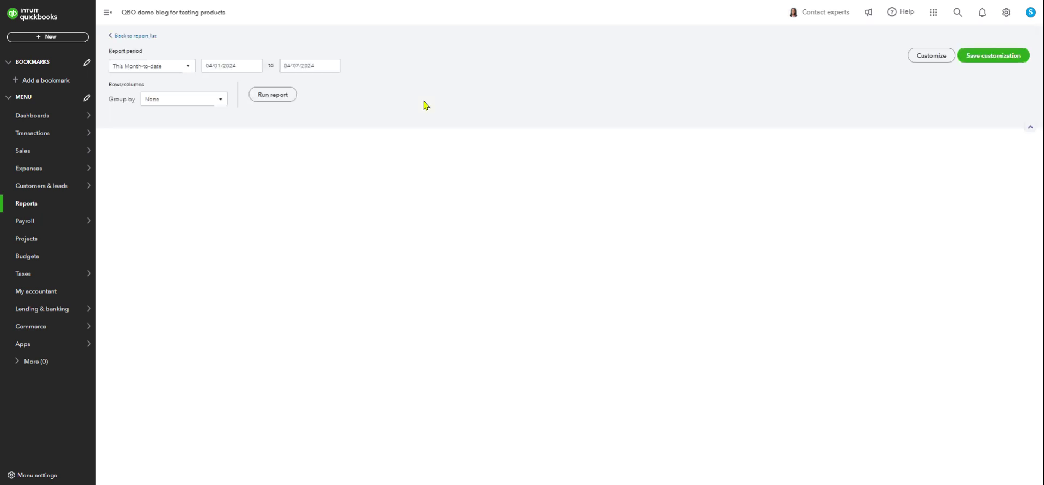
pyautogui.scroll(-1, 369, 148)
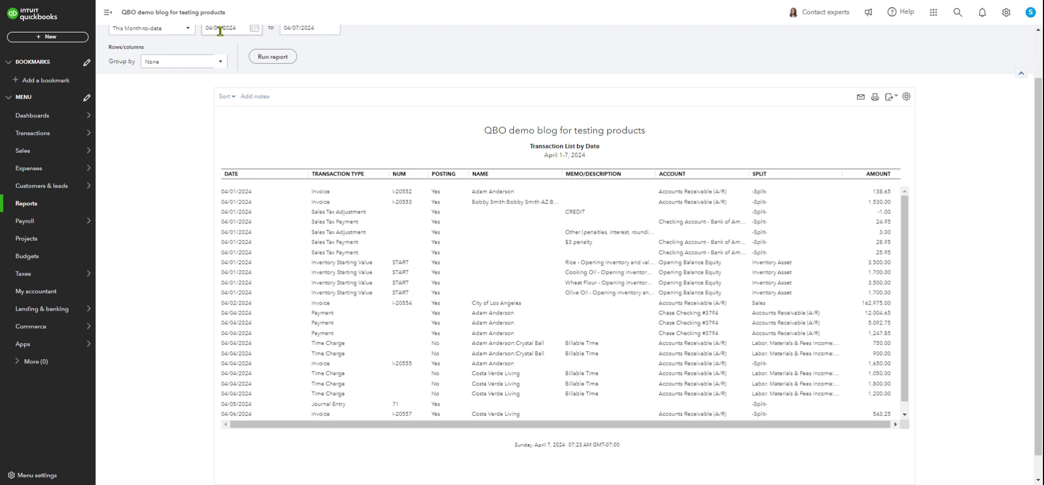
pyautogui.scroll(1, 151, 93)
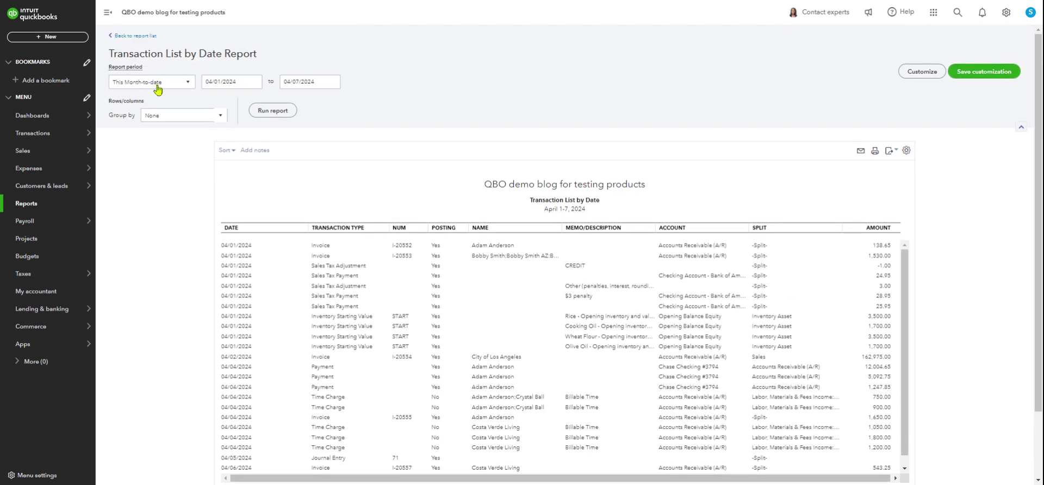
pyautogui.click(191, 82)
pyautogui.click(134, 124)
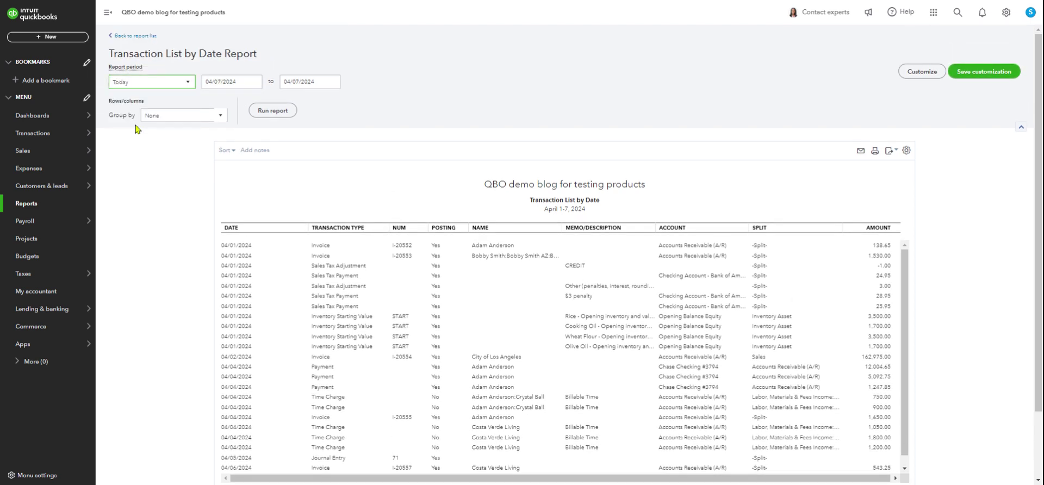
pyautogui.click(273, 111)
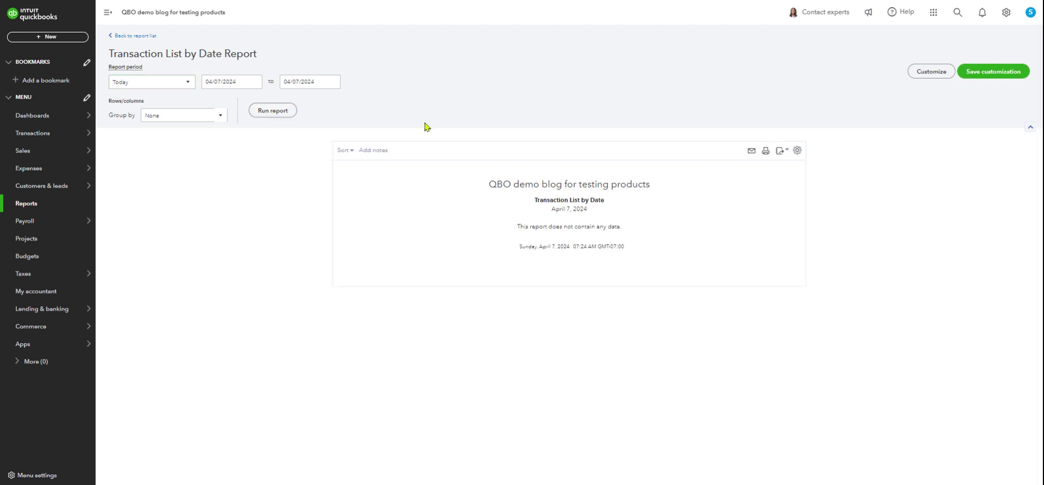
# Set the start and end dates to 04/01/2024 and rerun the report
pyautogui.click(256, 82)
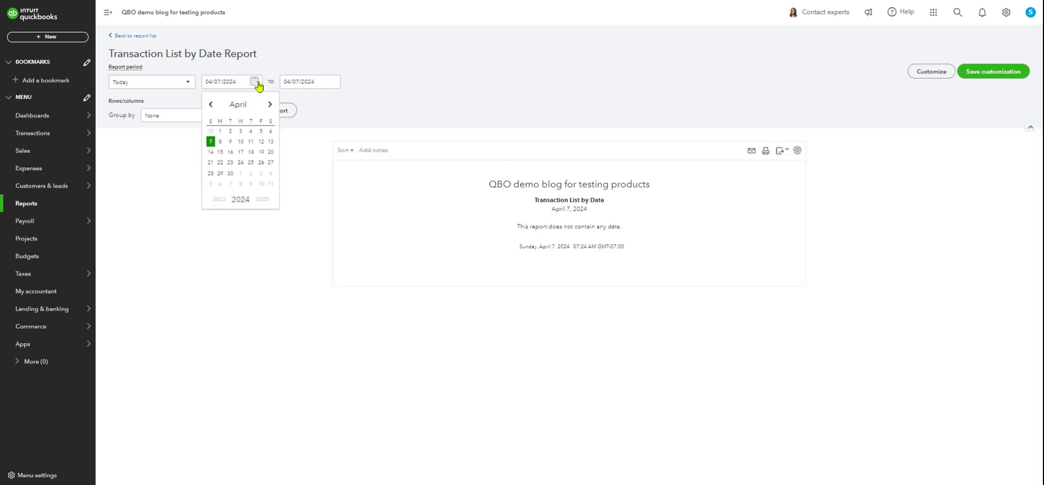
pyautogui.click(220, 132)
pyautogui.click(279, 112)
pyautogui.scroll(-1, 285, 115)
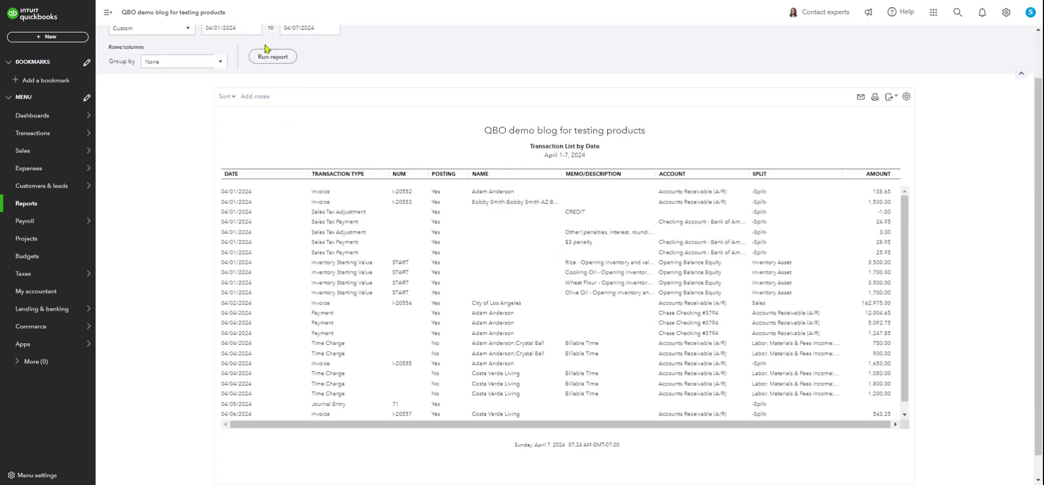
pyautogui.scroll(1, 234, 26)
pyautogui.click(234, 26)
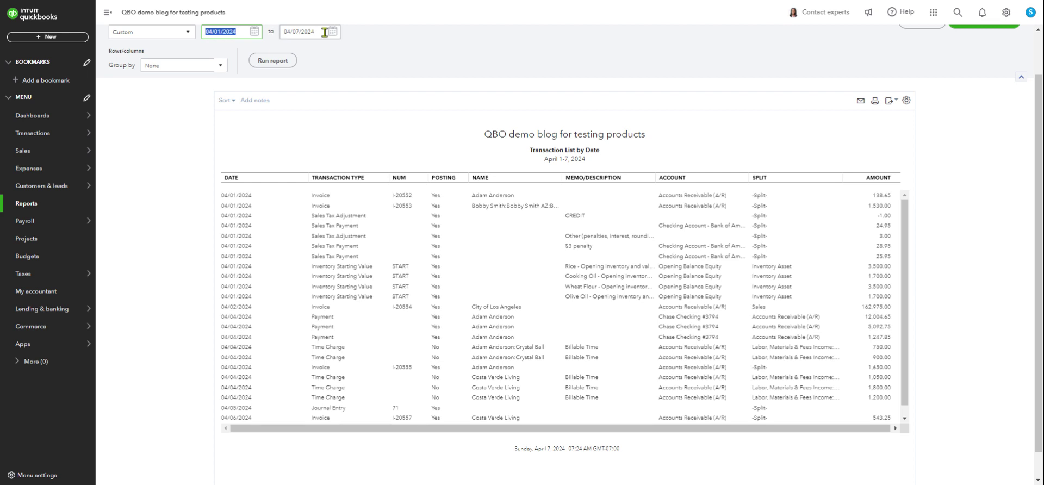
pyautogui.click(332, 31)
pyautogui.click(298, 80)
pyautogui.click(280, 66)
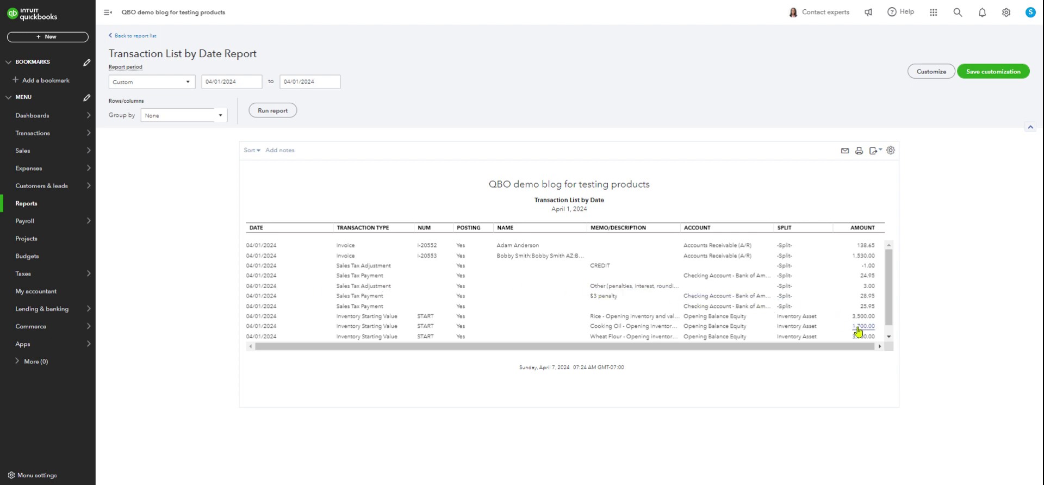
pyautogui.click(889, 336)
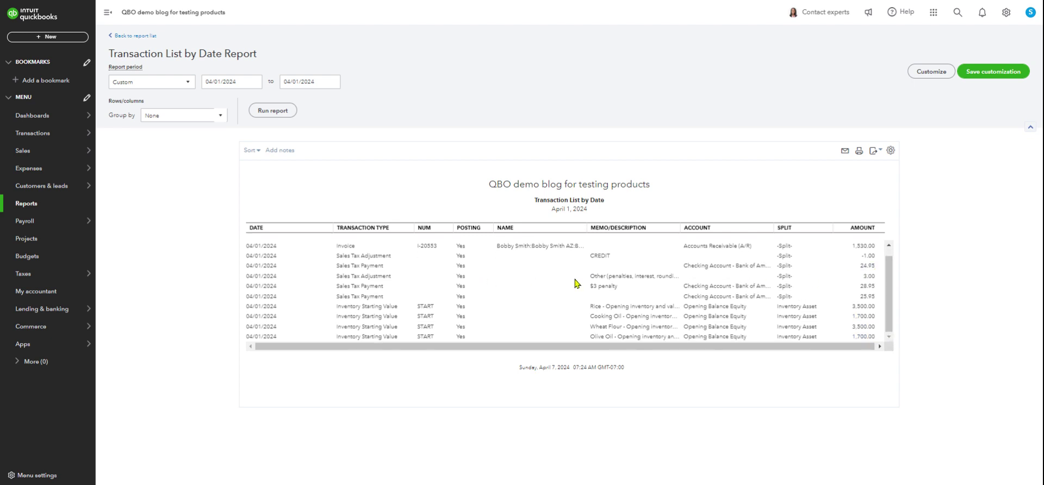
pyautogui.scroll(1, 577, 282)
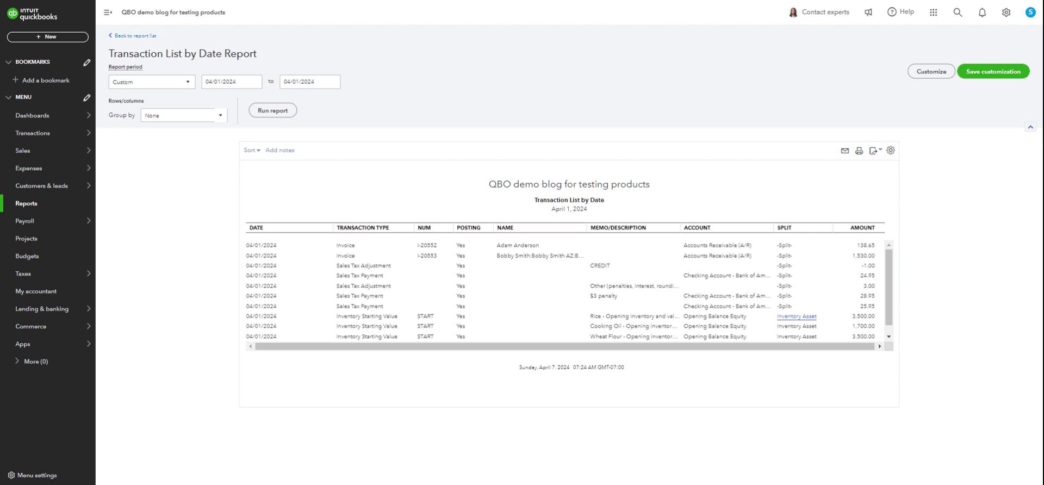
# Open the 'Rice - Opening inventory and value' transaction: 100 on hand at 35, $3,500.00
pyautogui.click(632, 317)
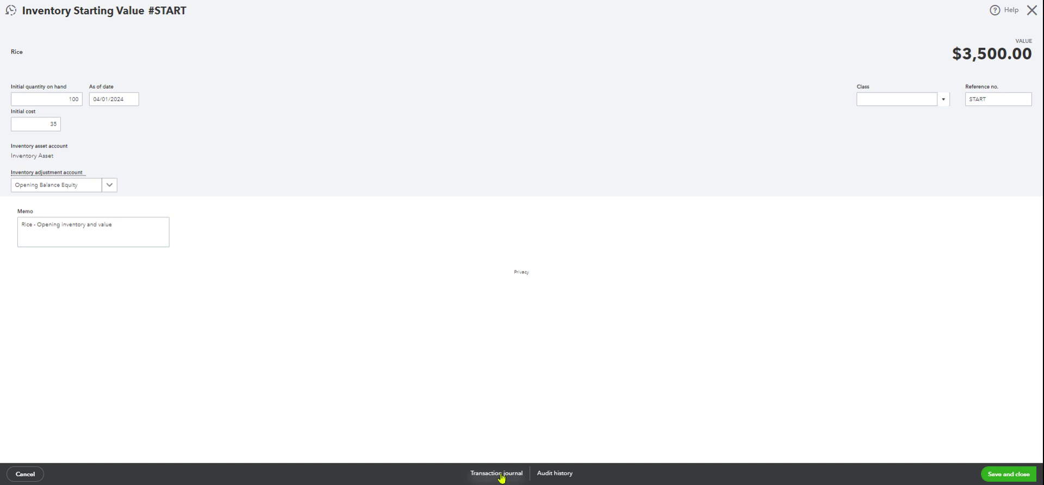
# Review the Rice starting value's journal ($3,500 Inventory Asset debit, Opening Balance Equity credit), then return to Reports
pyautogui.click(501, 474)
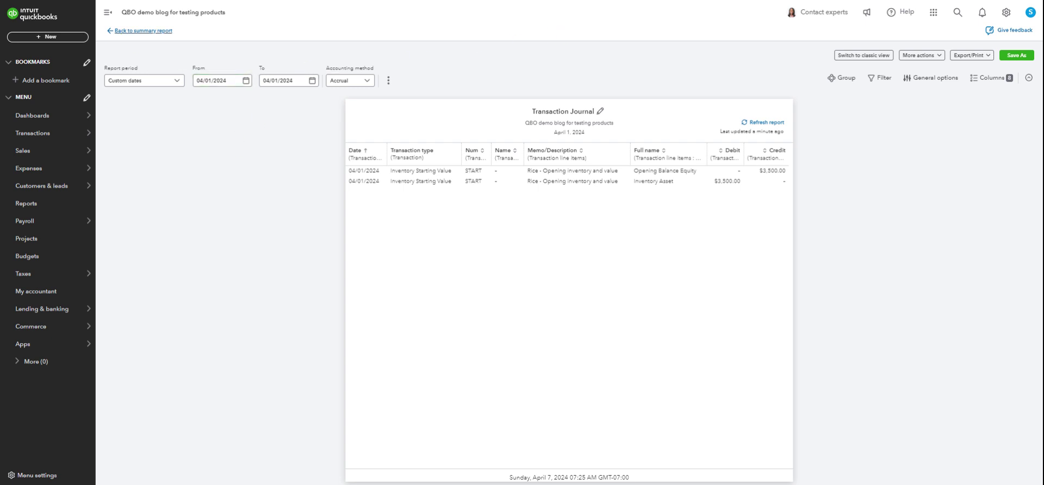
pyautogui.click(122, 31)
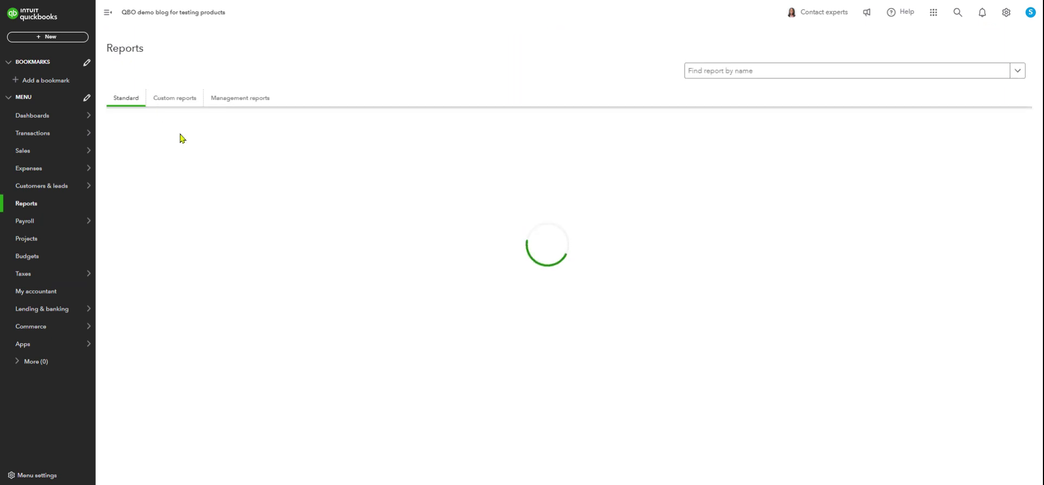